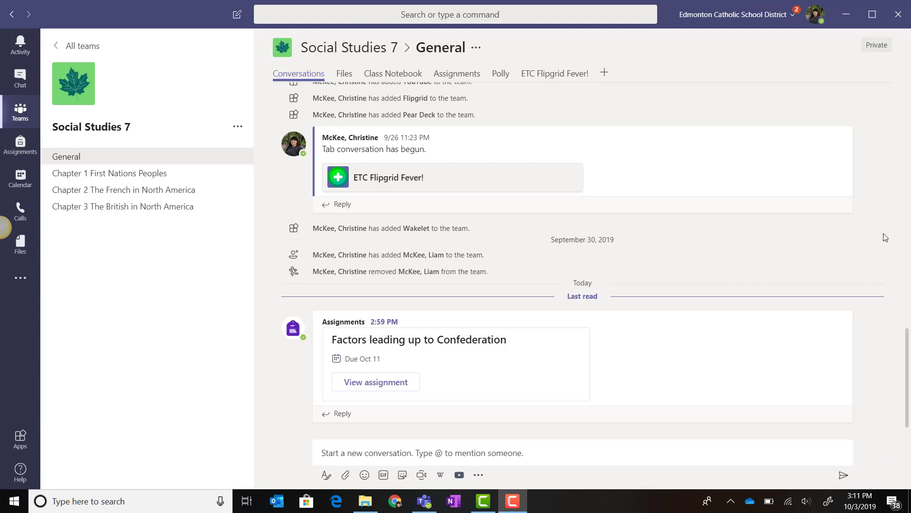
- Open the assignments of the Social Studies 7 General channel and expand the drafts section
mouse_move(501, 155)
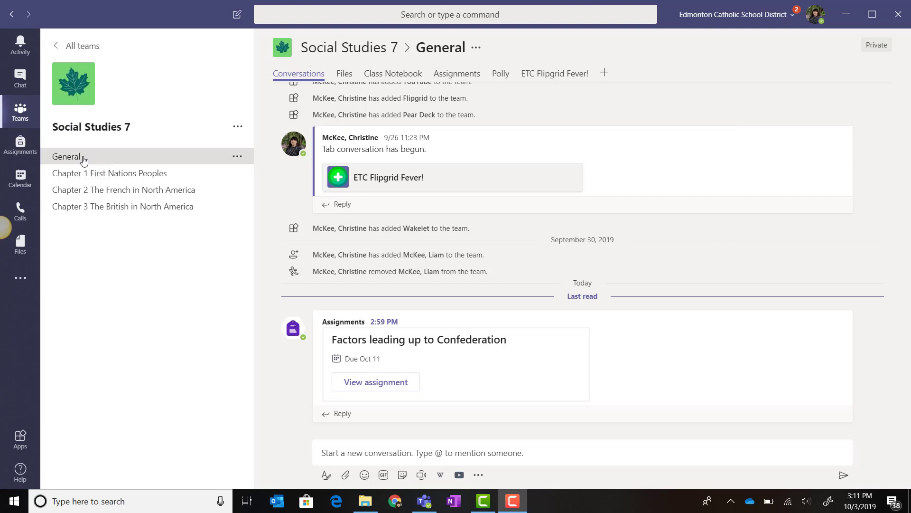
left_click(467, 76)
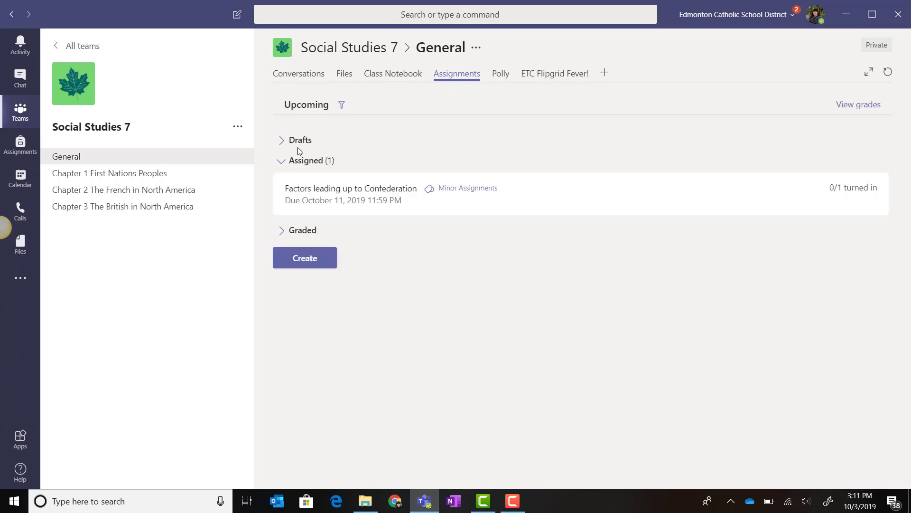
left_click(297, 145)
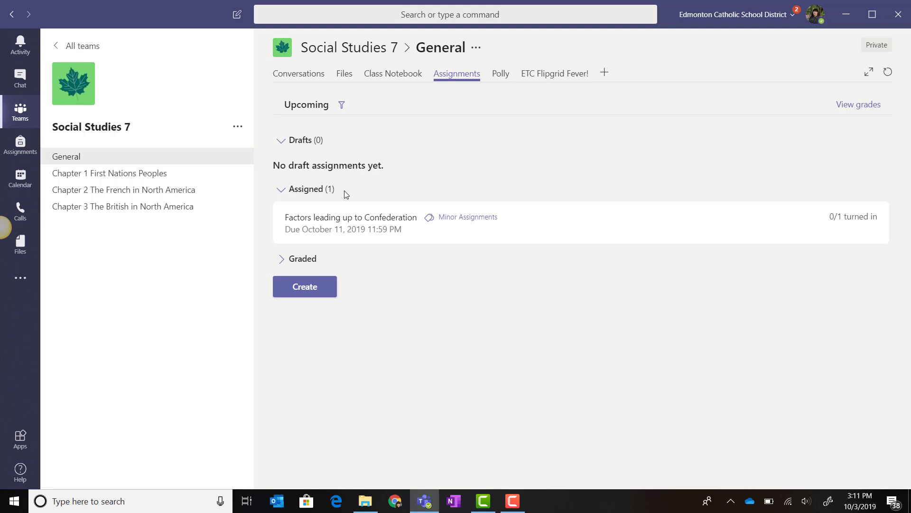
- Create an assignment from an existing one, reusing "Understanding my Worldview Sway" from the Social Studies 8D class
left_click(304, 292)
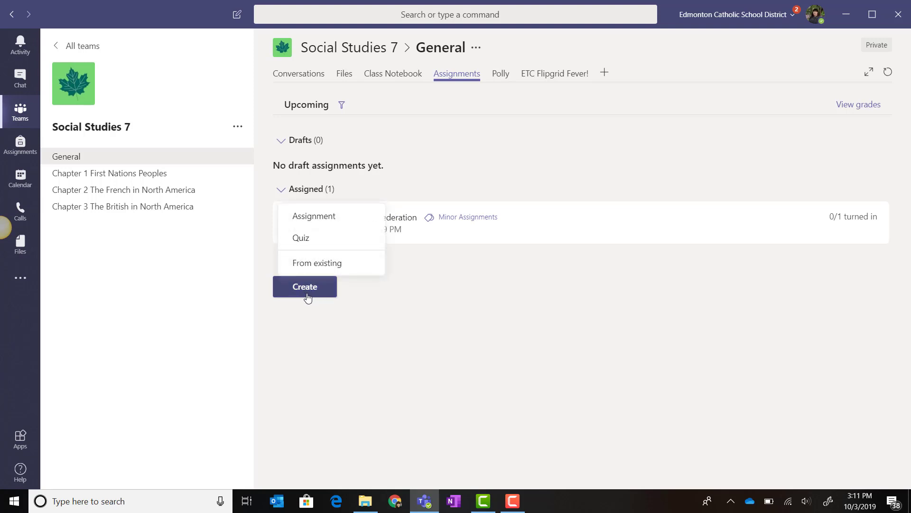
left_click(331, 274)
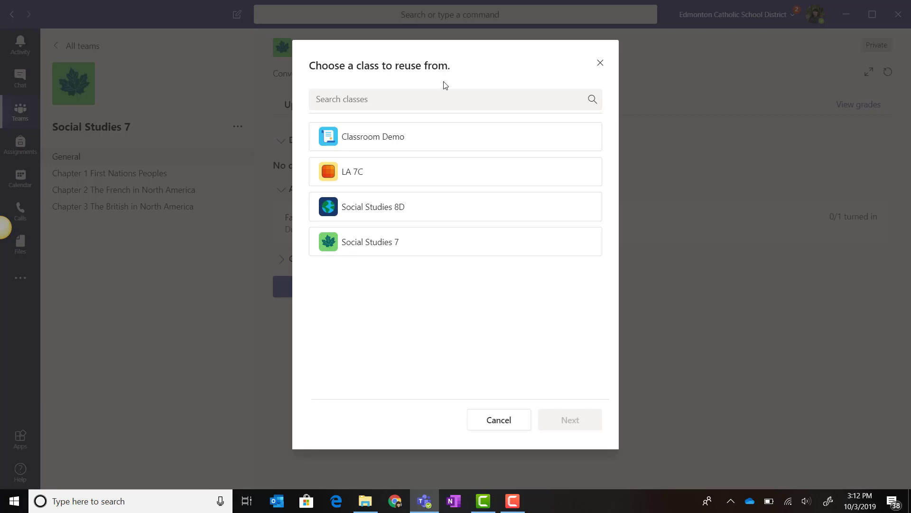
left_click(415, 214)
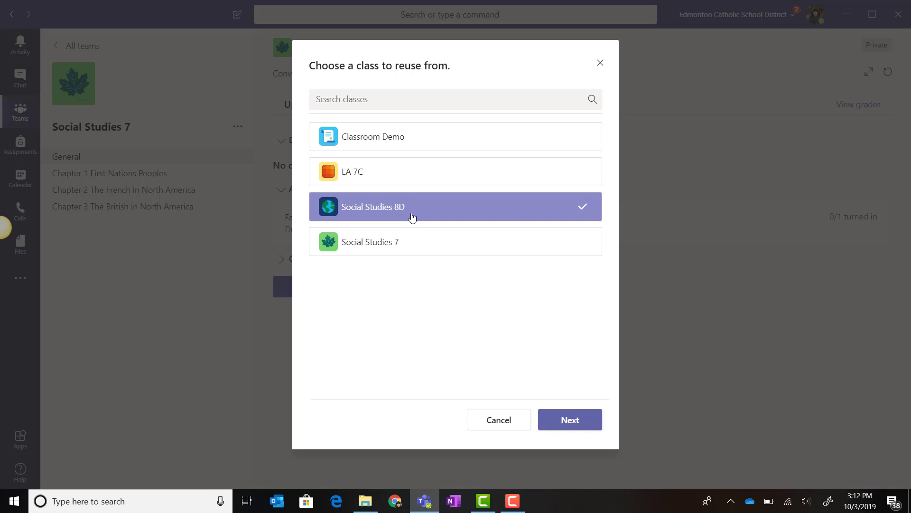
left_click(579, 421)
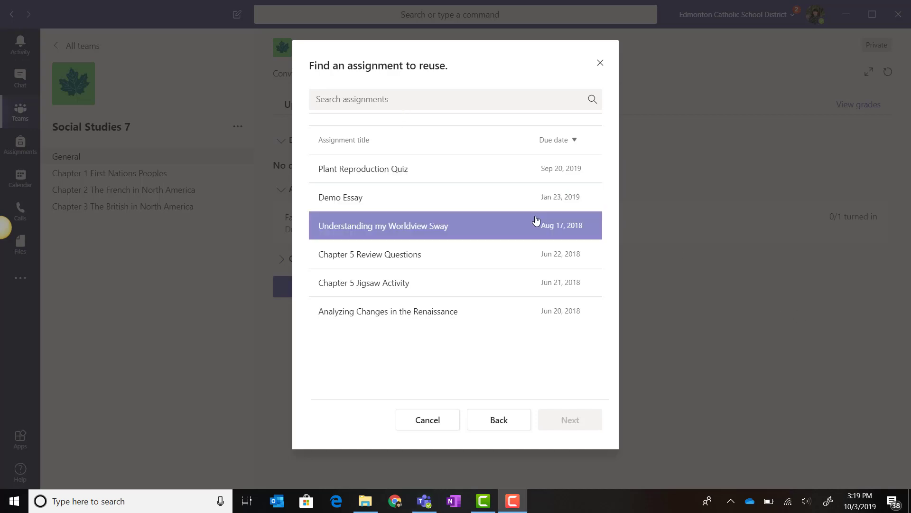
left_click(460, 231)
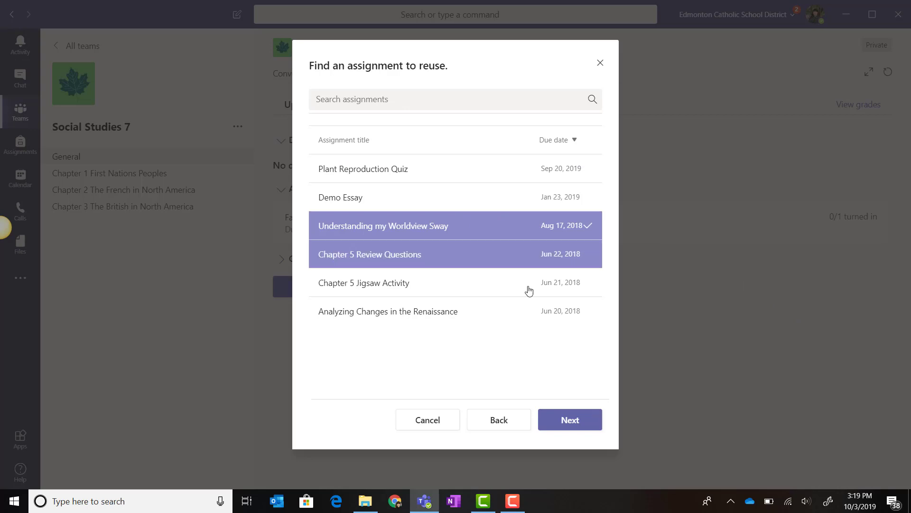
left_click(560, 425)
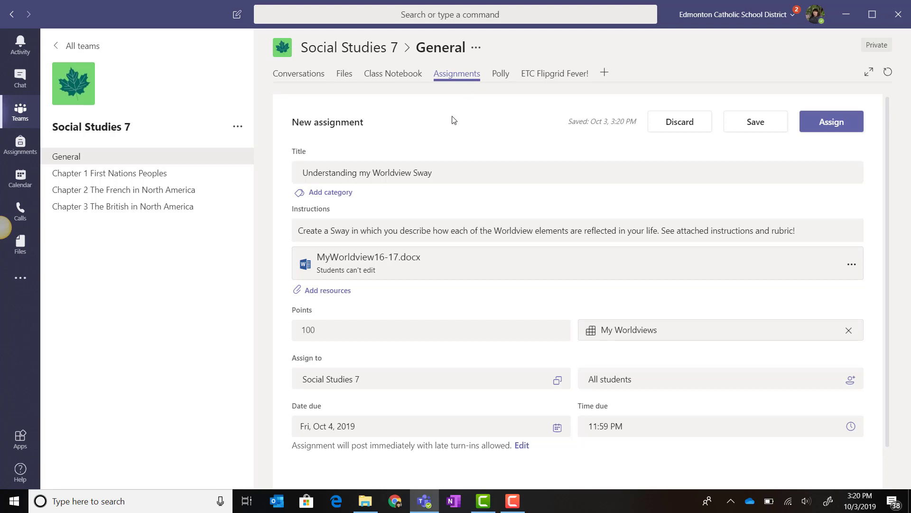
- Tag the assignment with the Projects category and keep MyWorldview16-17.docx set to "Students can't edit"
left_click(443, 172)
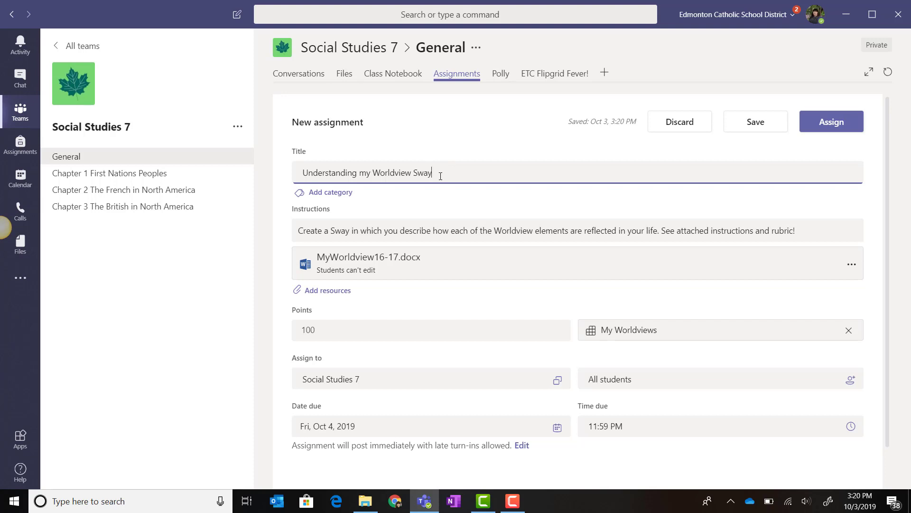
left_click(311, 193)
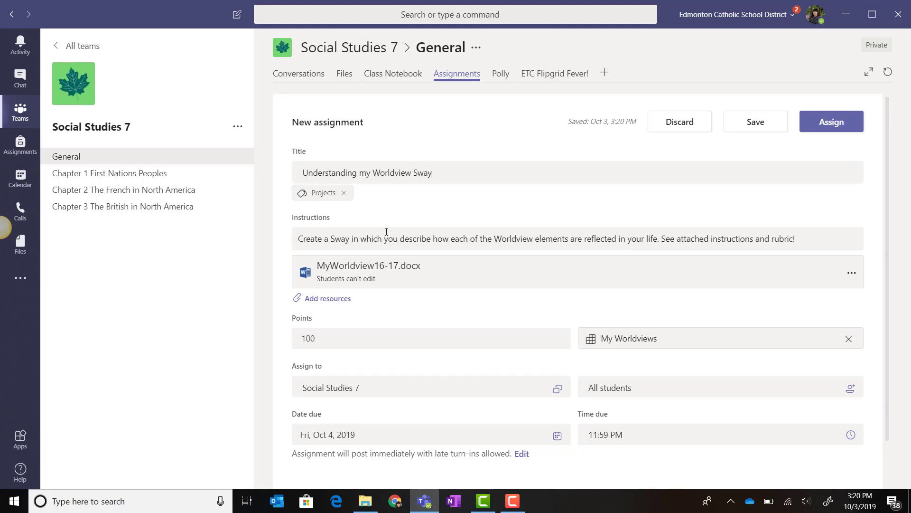
left_click(363, 243)
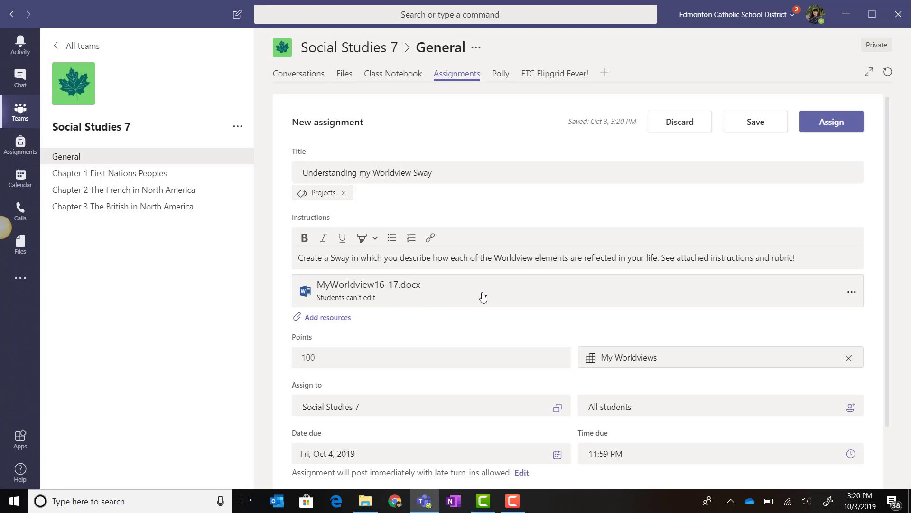
left_click(852, 295)
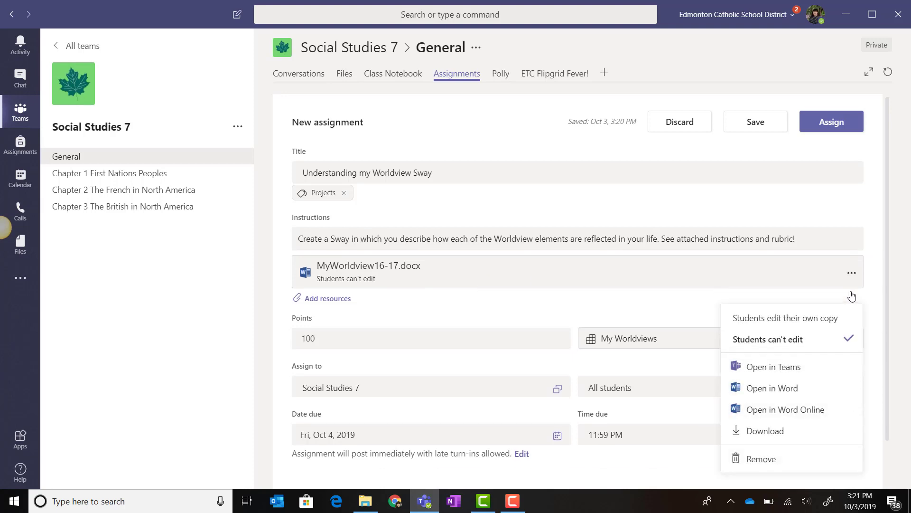
left_click(791, 341)
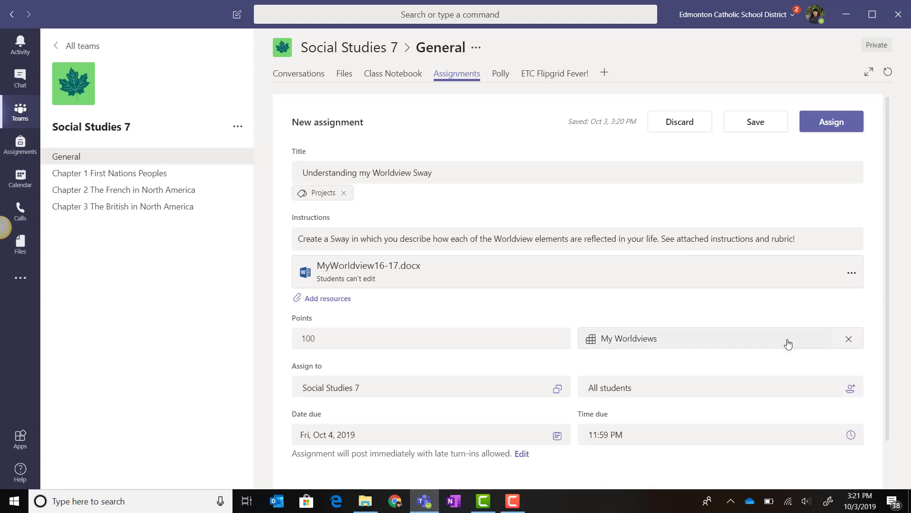
- Look through the New File, Link and MakeCode micro:bit options for adding resources, without attaching anything
left_click(334, 302)
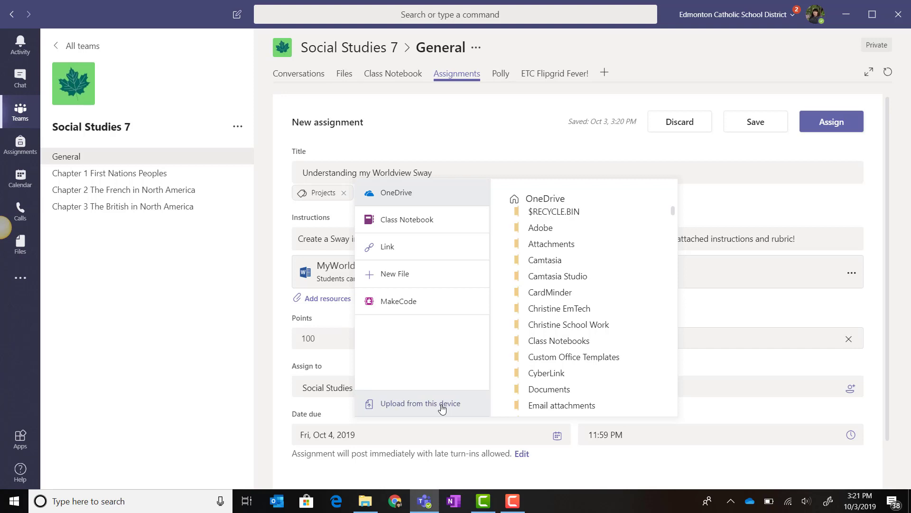
left_click(460, 285)
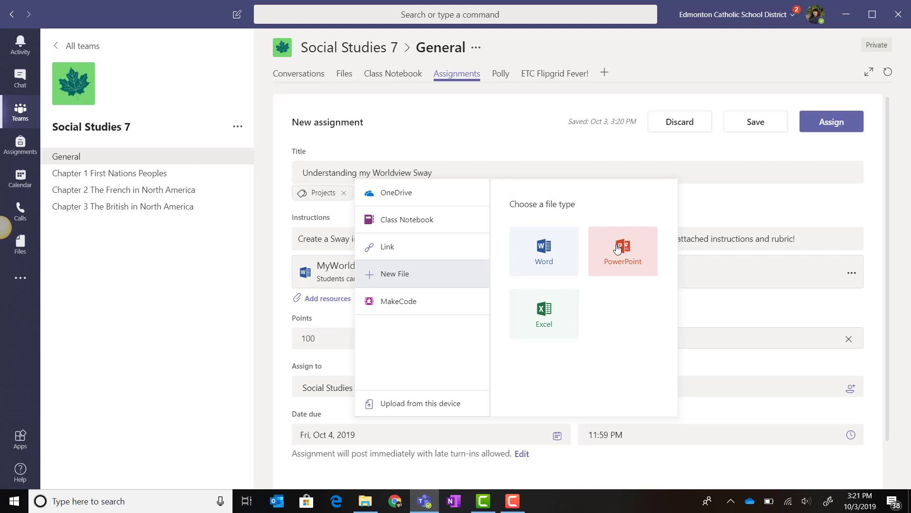
left_click(414, 246)
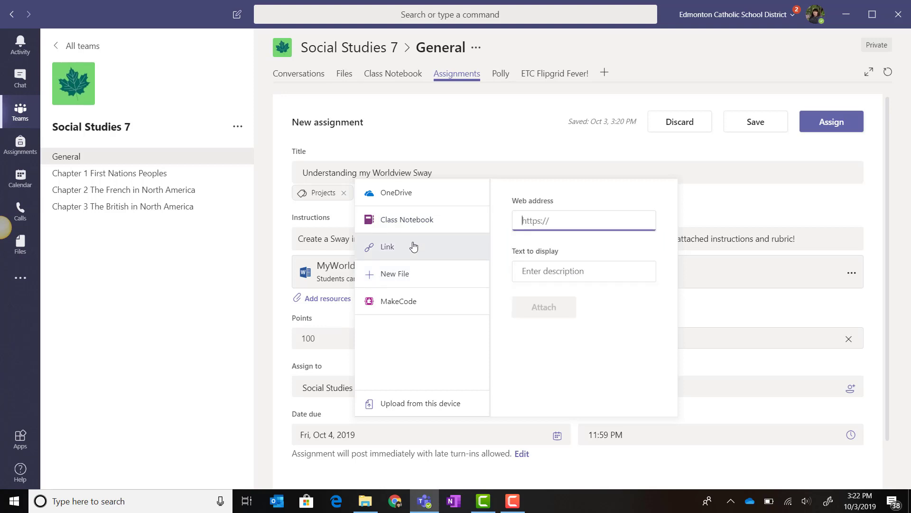
left_click(439, 307)
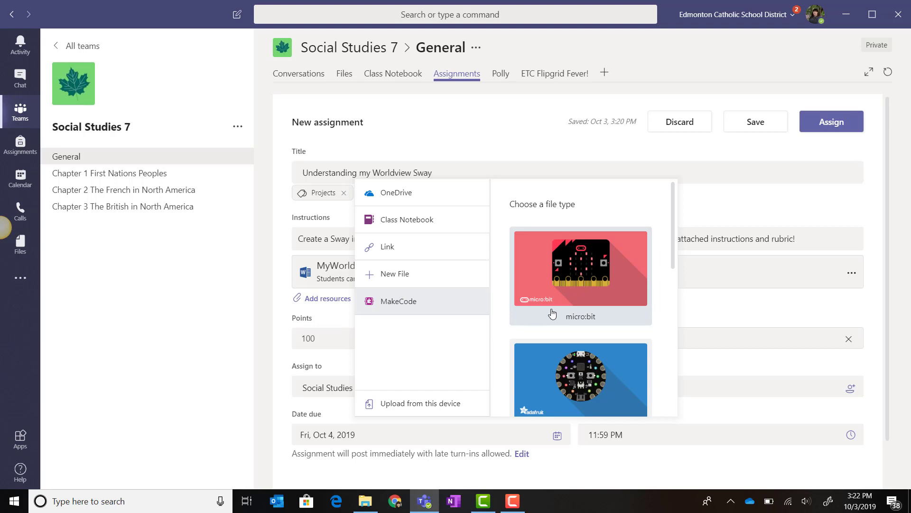
left_click(610, 301)
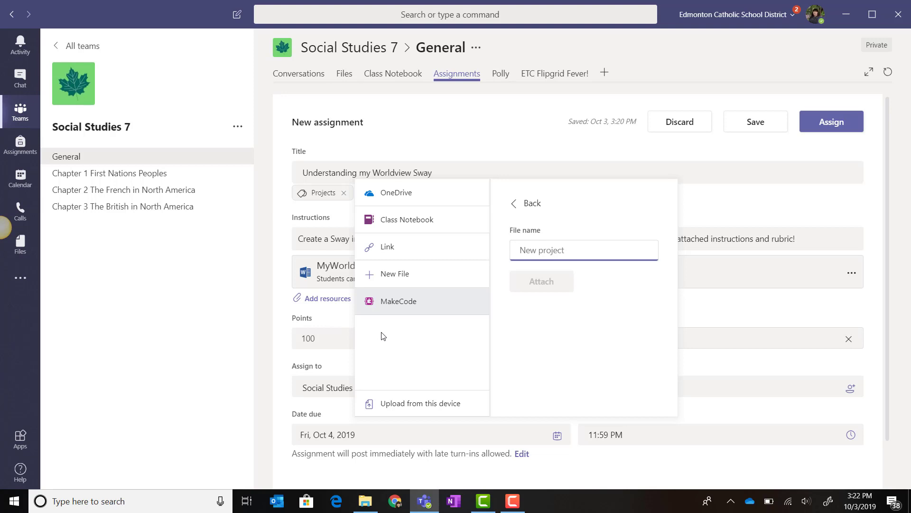
left_click(339, 322)
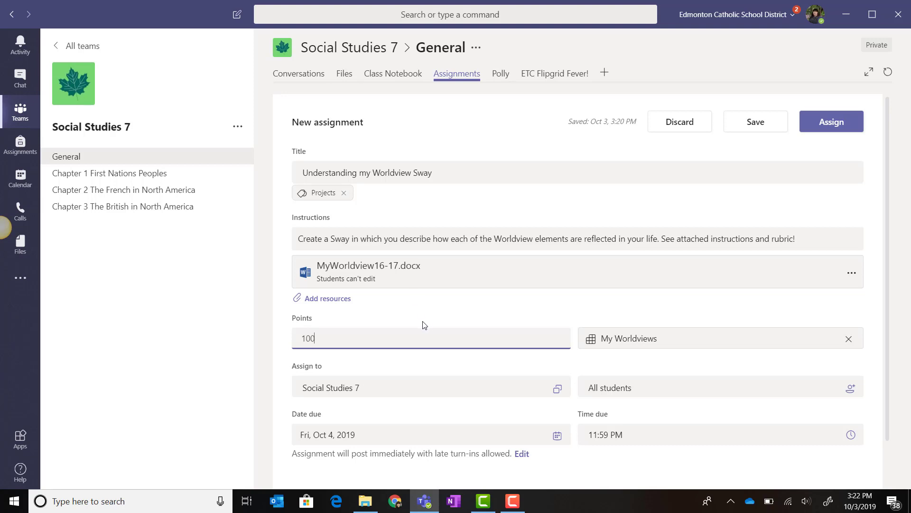
- Review the attached My Worldviews rubric and its editable grading criteria, leaving the contents as they are
left_click(652, 345)
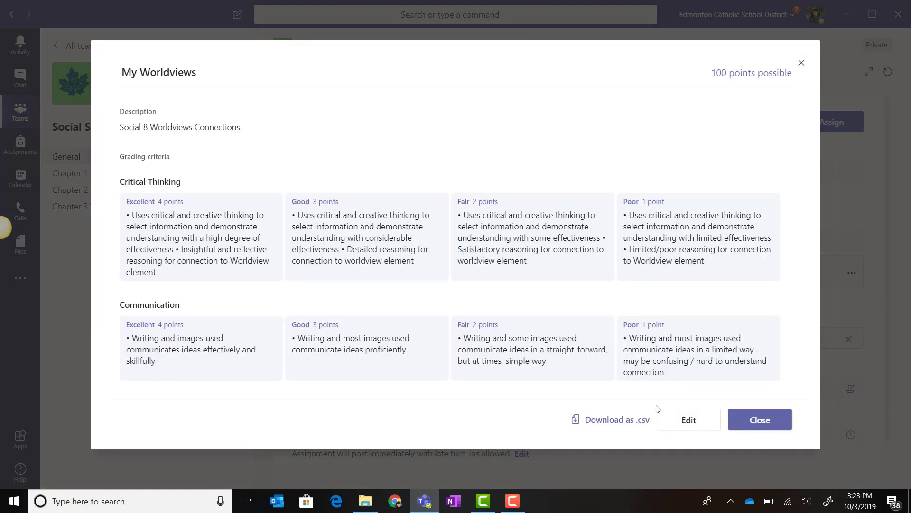
left_click(688, 420)
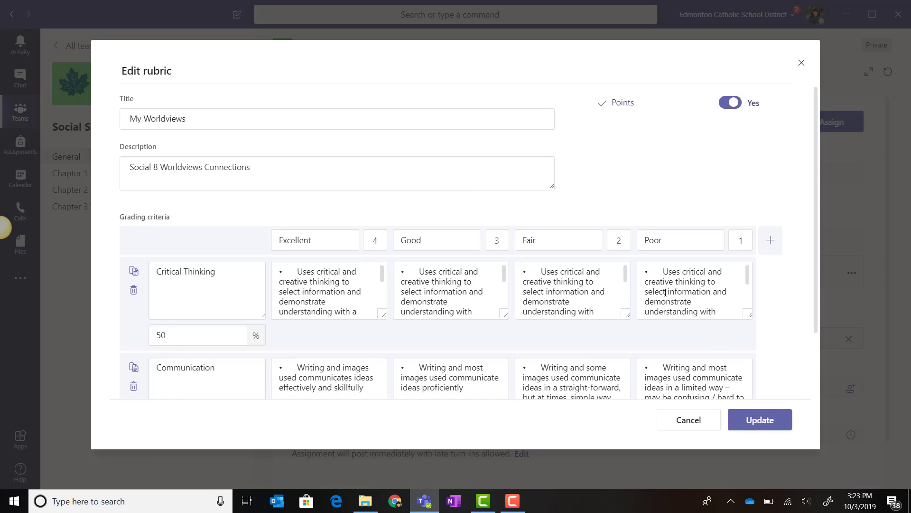
left_click(742, 414)
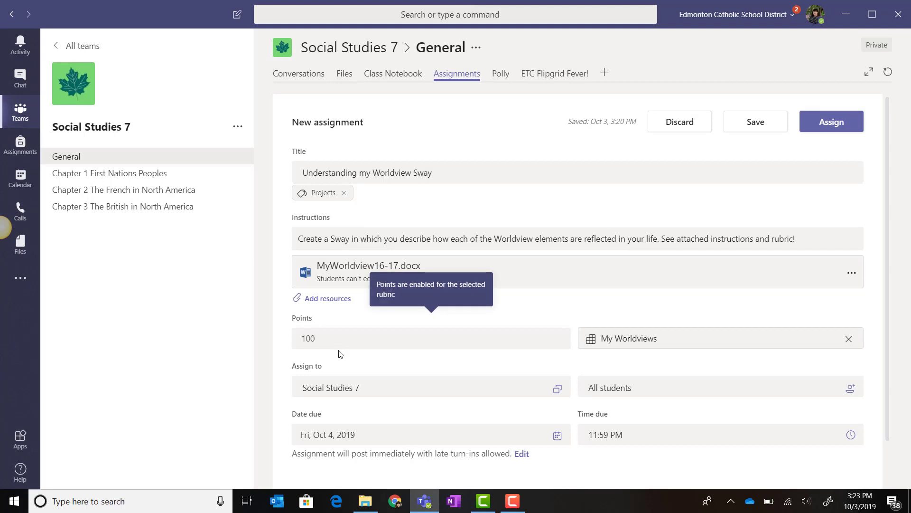
- Add the Classroom Demo class to the classes that receive the assignment
scroll(388, 391, "down", 1)
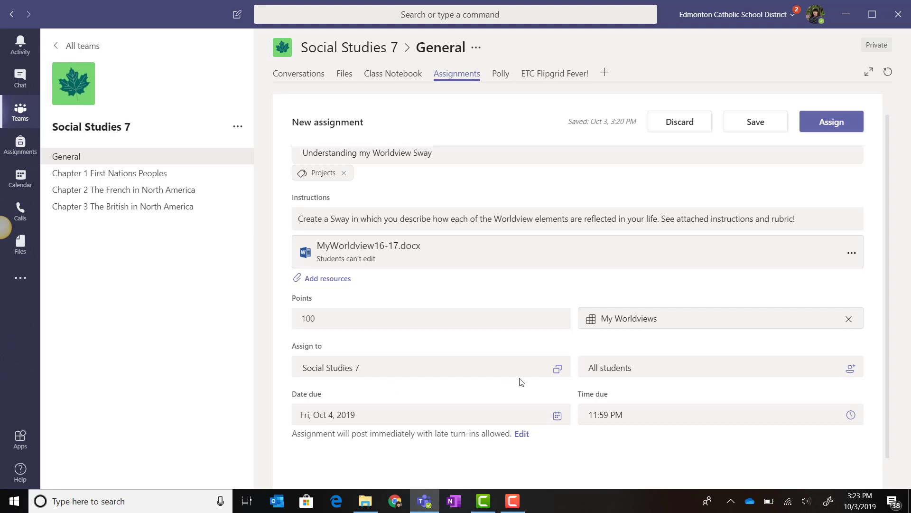
left_click(558, 371)
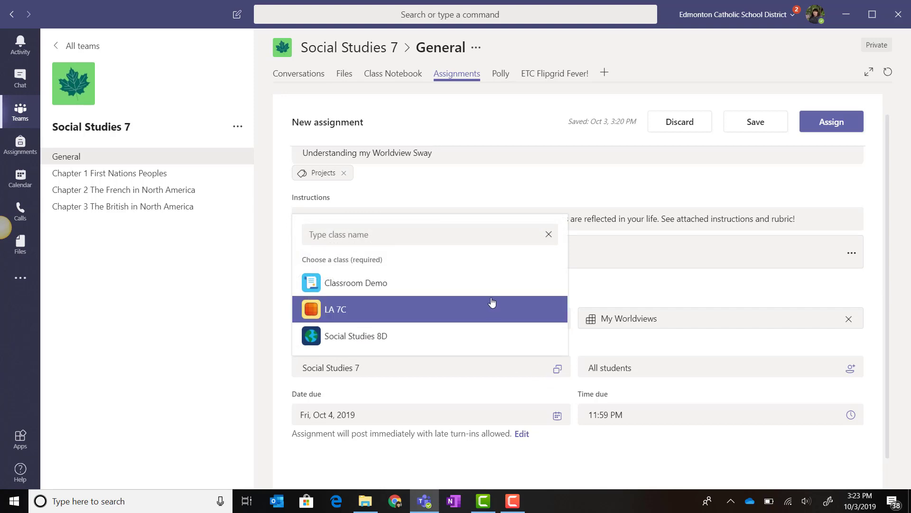
left_click(490, 291)
left_click(485, 386)
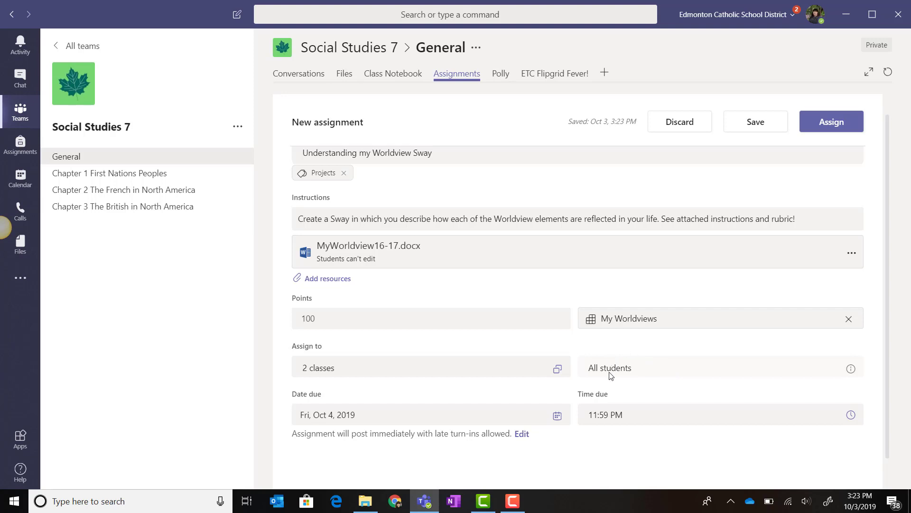
- Remove Classroom Demo from the assigned classes so only Social Studies 7 is selected
left_click(559, 369)
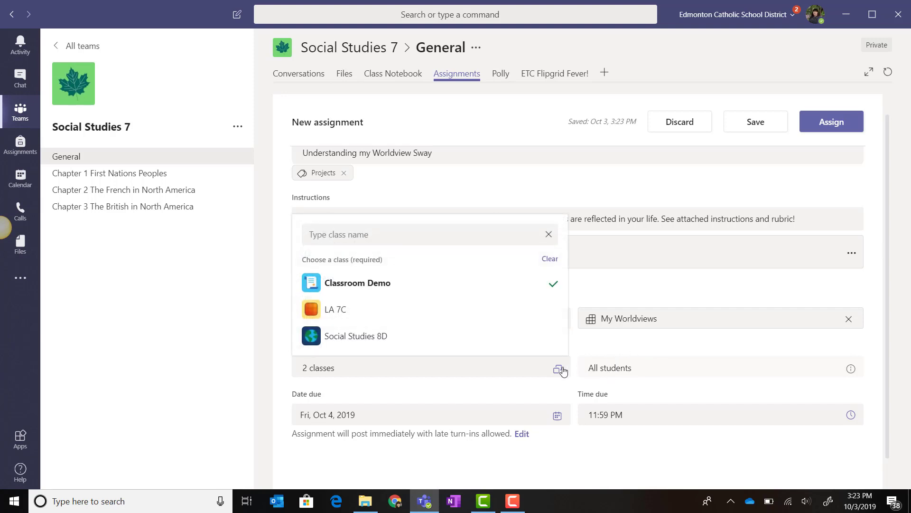
left_click(564, 287)
left_click(506, 386)
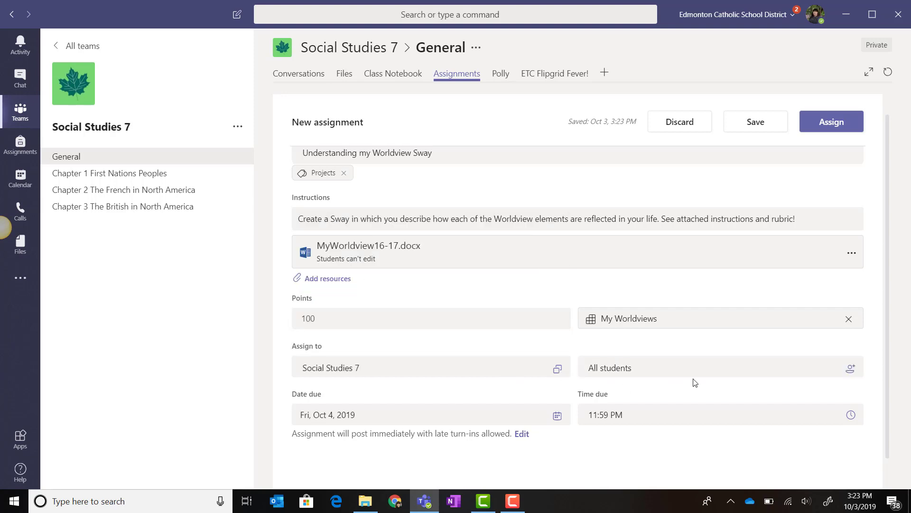
- Check the student selection, keep the assignment for all students, and set its due date to Fri, Oct 11, 2019
left_click(700, 373)
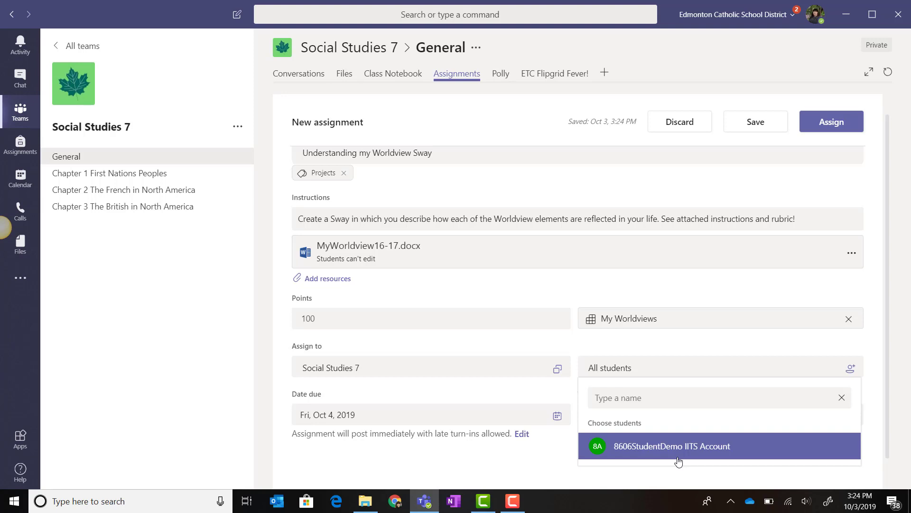
left_click(538, 453)
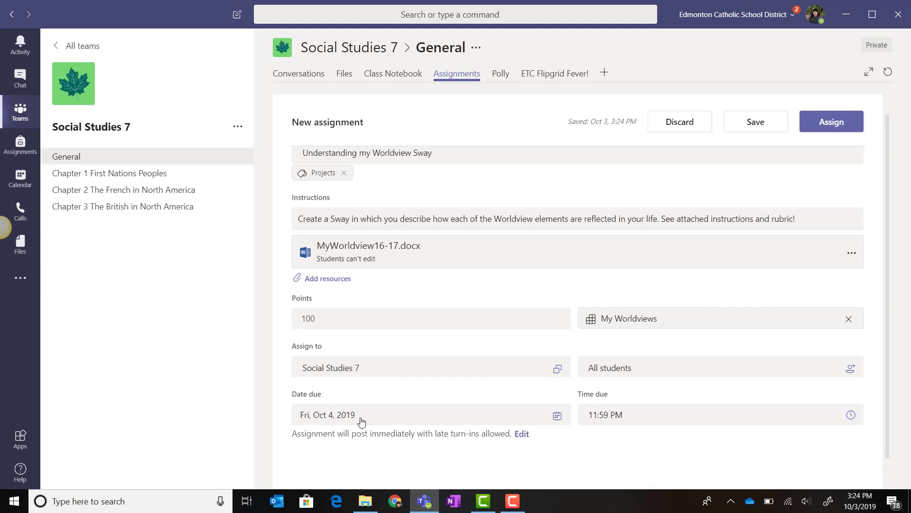
left_click(557, 416)
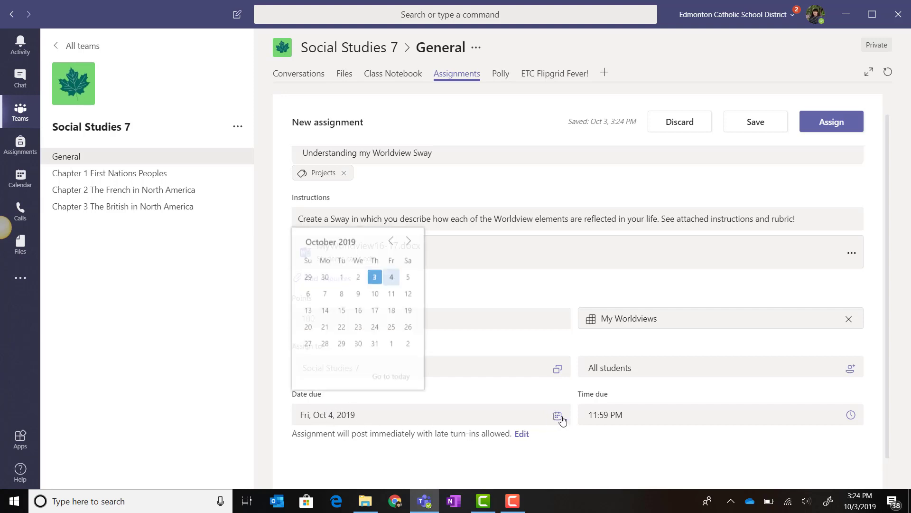
left_click(391, 295)
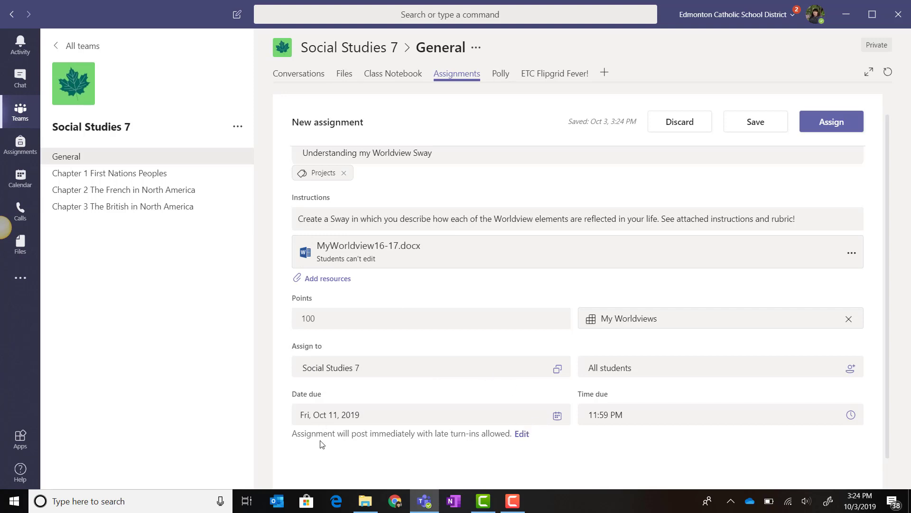
- Enable a close date in the assignment timeline and set it to Tue, Oct 15, 2019
left_click(522, 434)
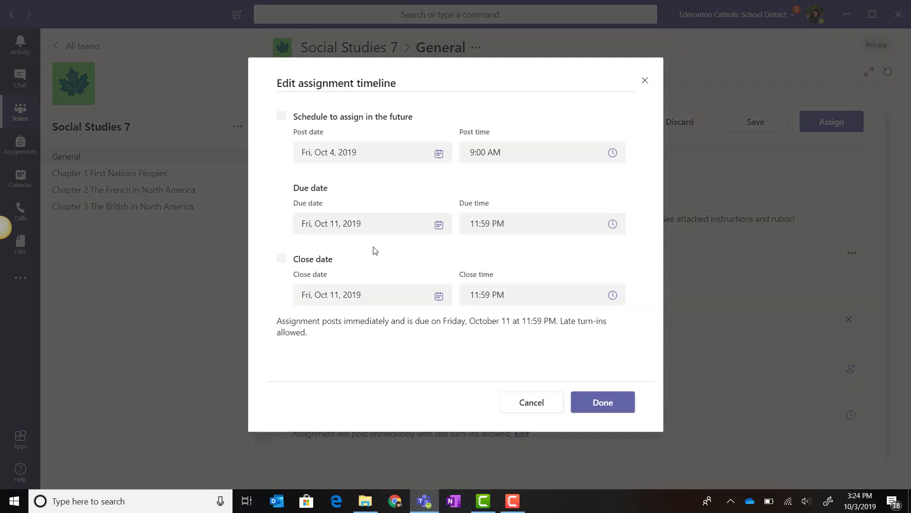
left_click(280, 259)
left_click(439, 295)
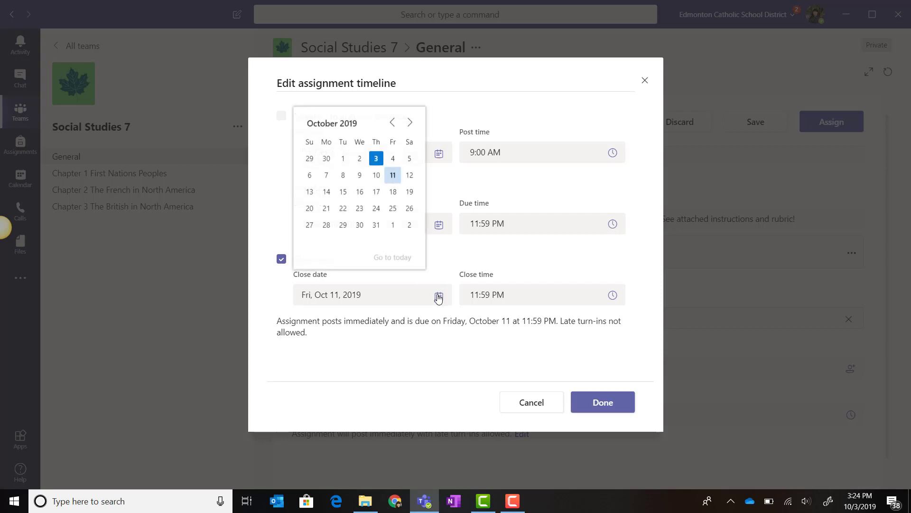
left_click(343, 192)
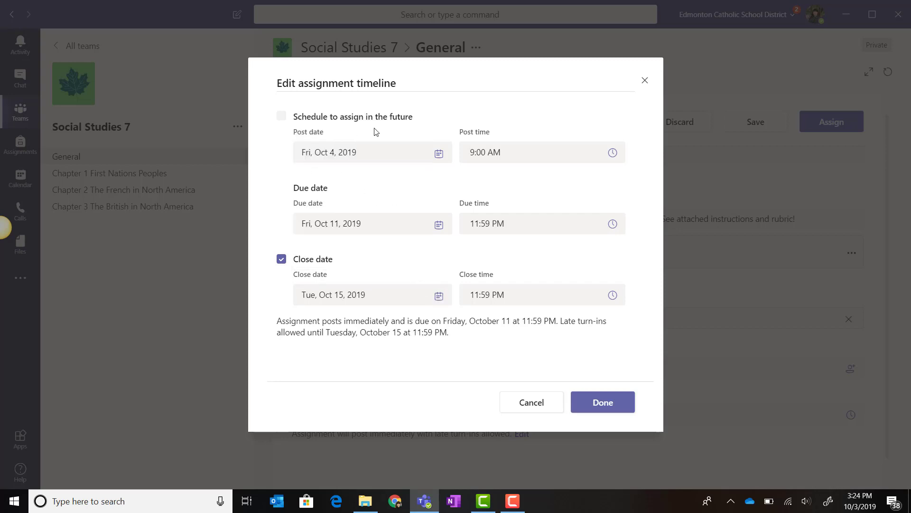
- Schedule the assignment to post in the future on Mon, Oct 7, 2019, keep the 9:00 AM post time, and apply the timeline
left_click(283, 120)
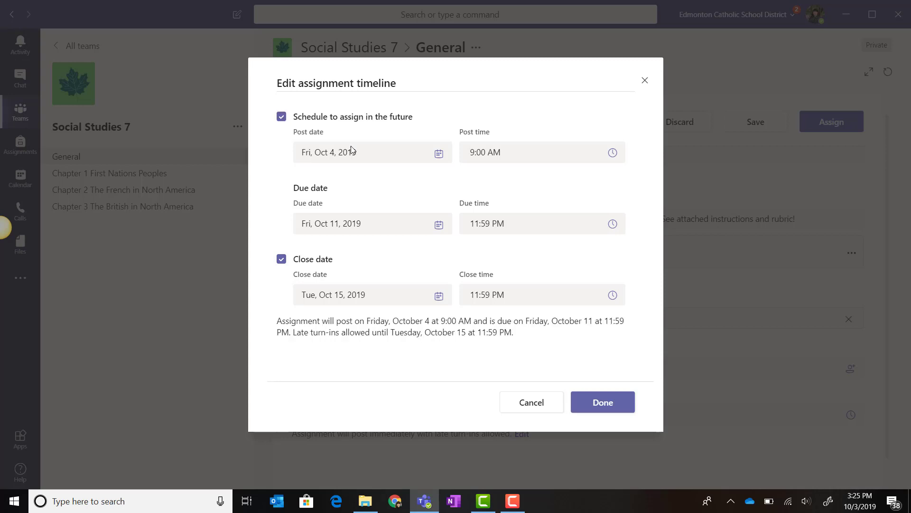
left_click(433, 155)
left_click(320, 230)
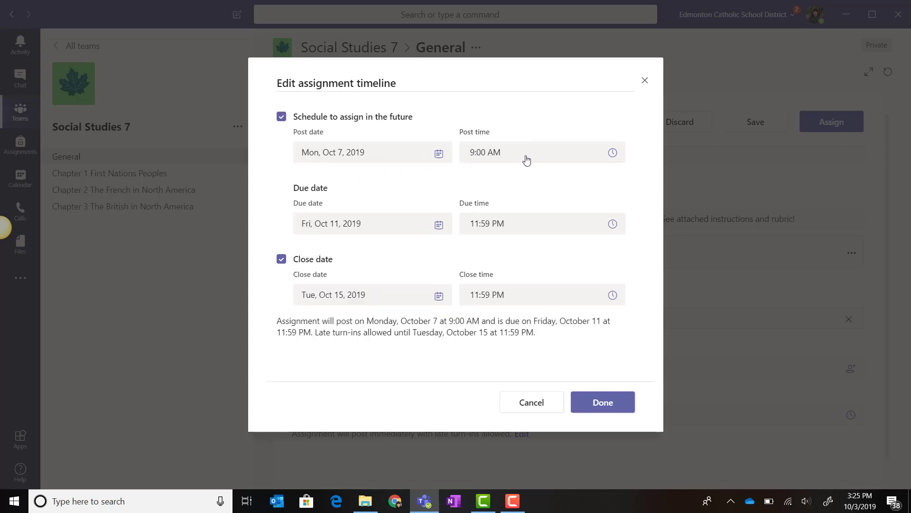
left_click(606, 151)
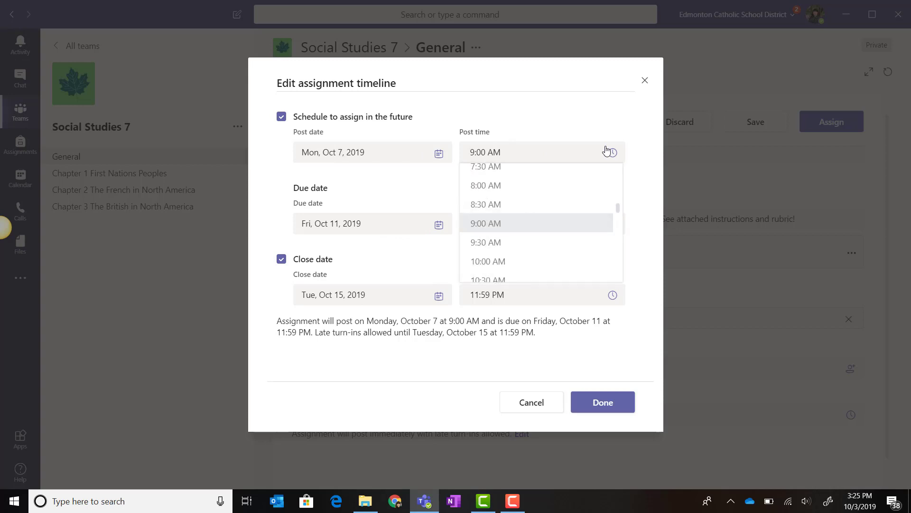
left_click(607, 151)
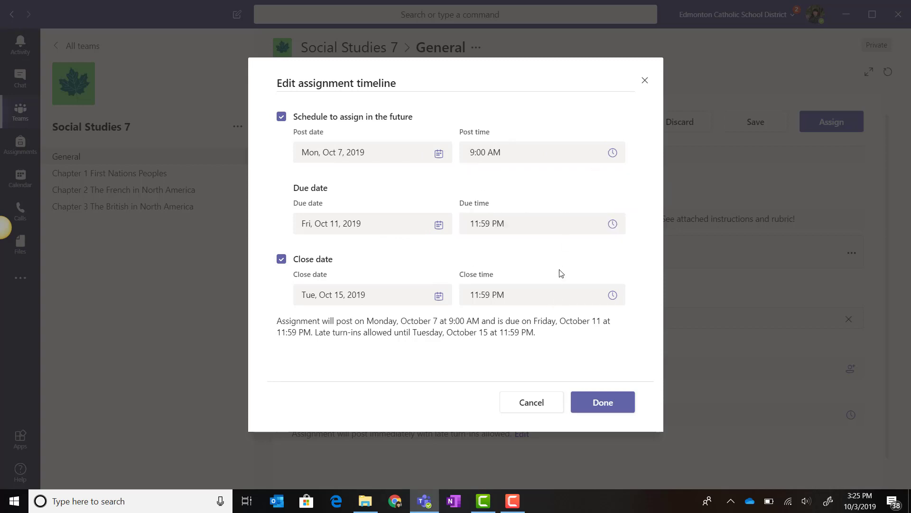
left_click(602, 412)
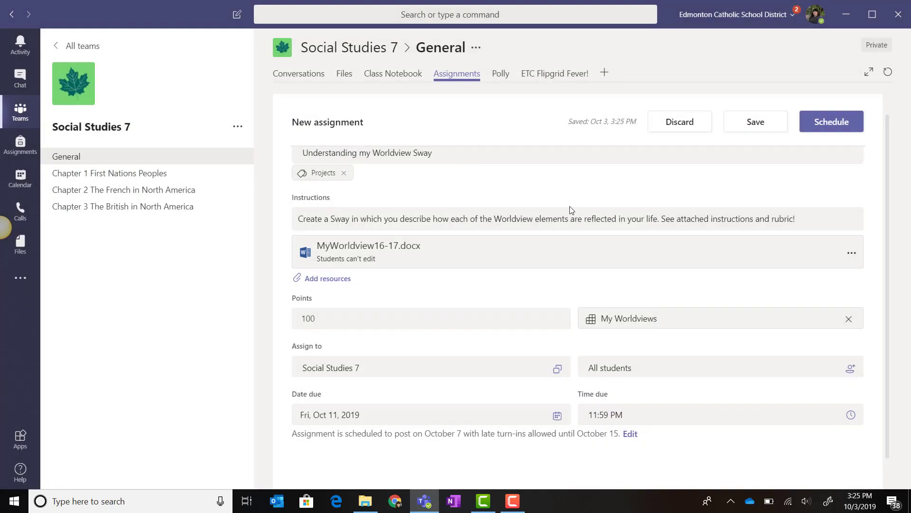
- Submit the completed Understanding my Worldview Sway assignment for scheduled posting
scroll(570, 210, "up", 1)
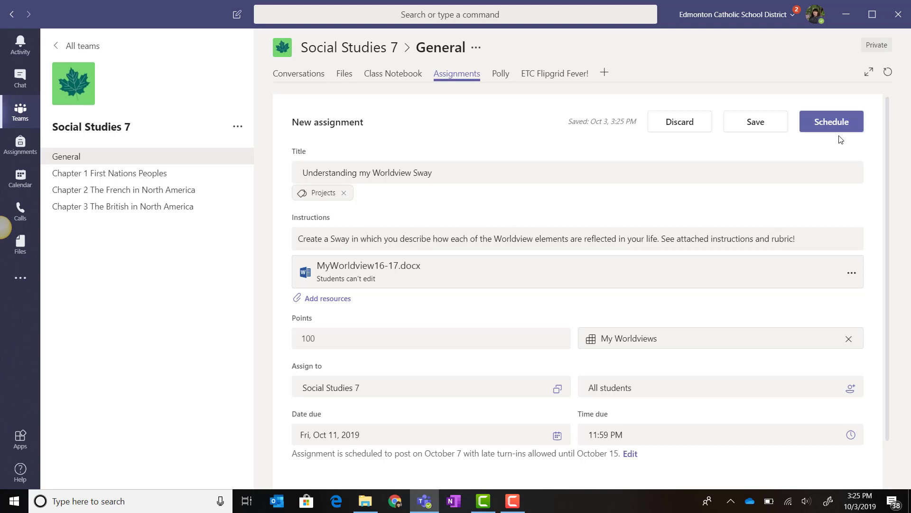
left_click(838, 121)
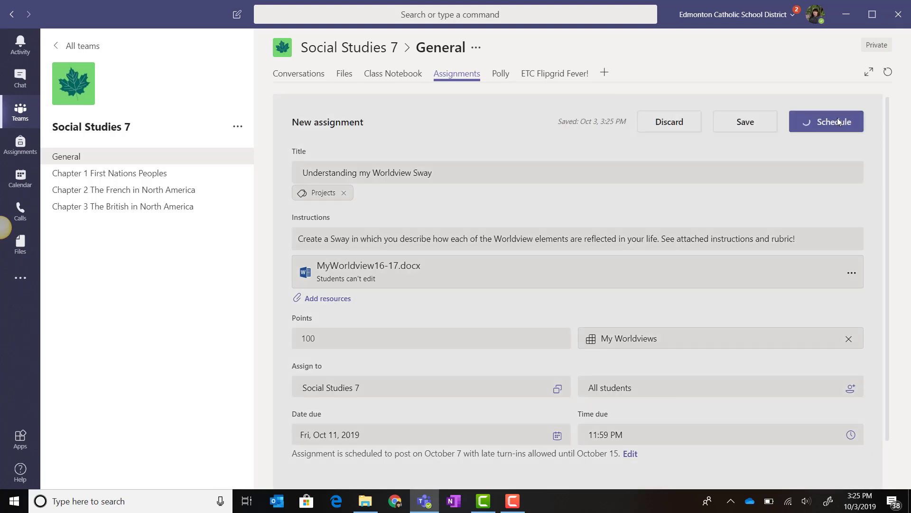